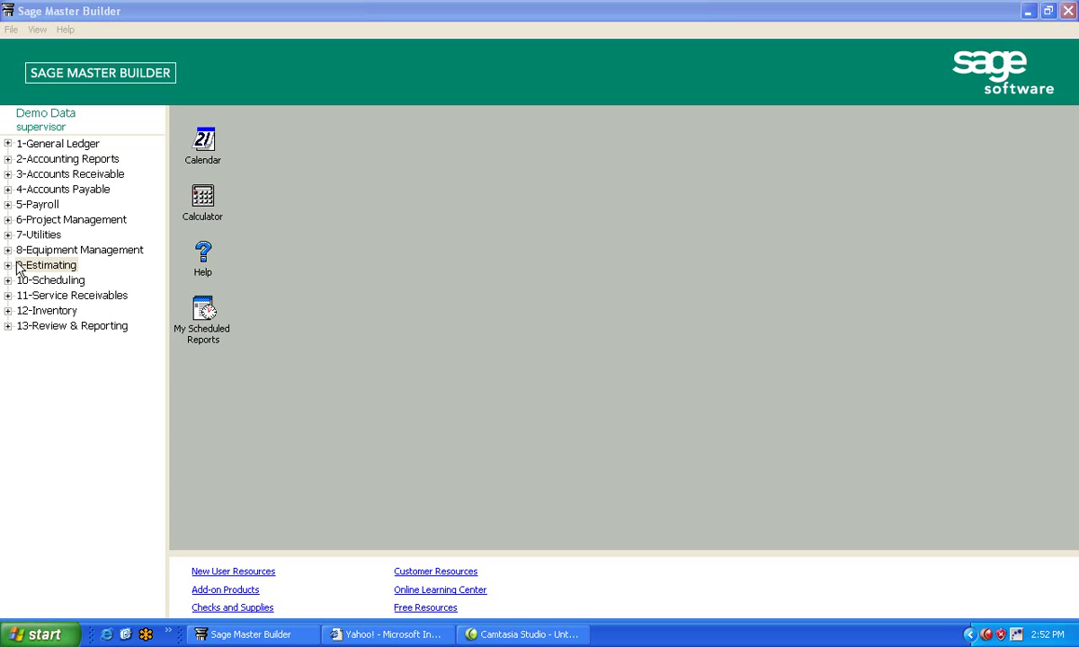
From Estimating's 5-Takeoffs list, open the takeoff '35 - Generic General Contract'
double_click(14, 270)
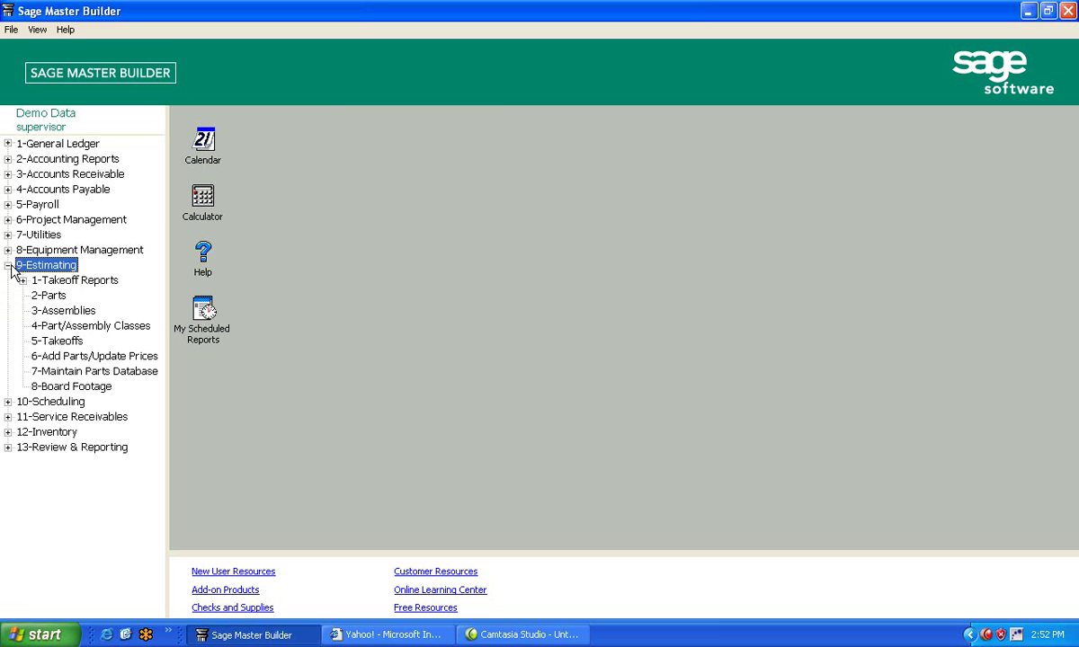
double_click(38, 342)
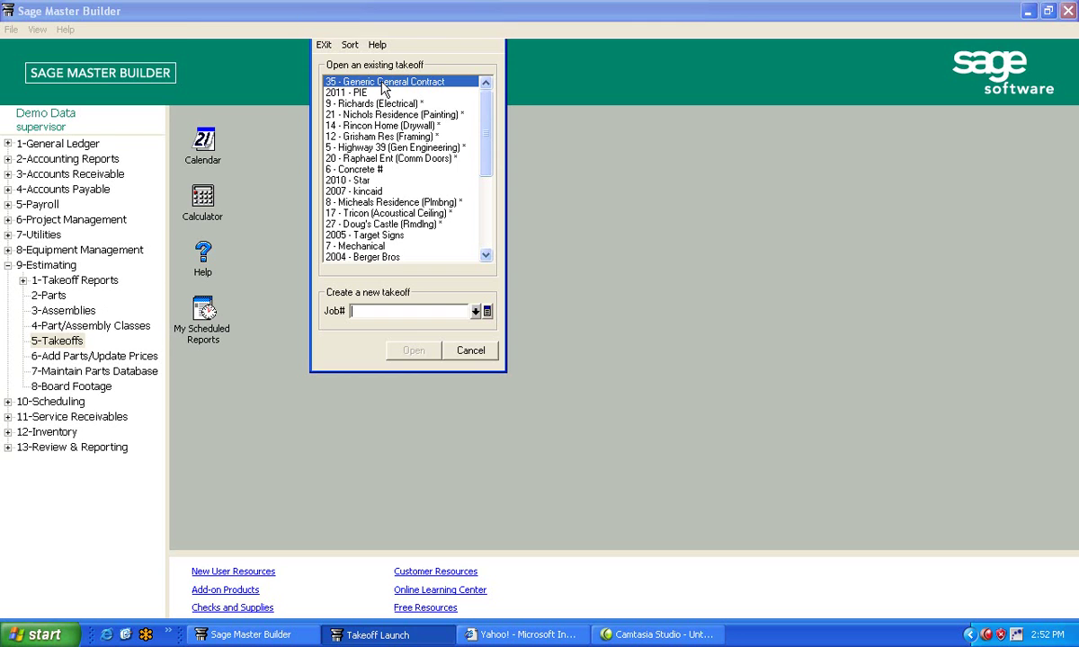
double_click(383, 83)
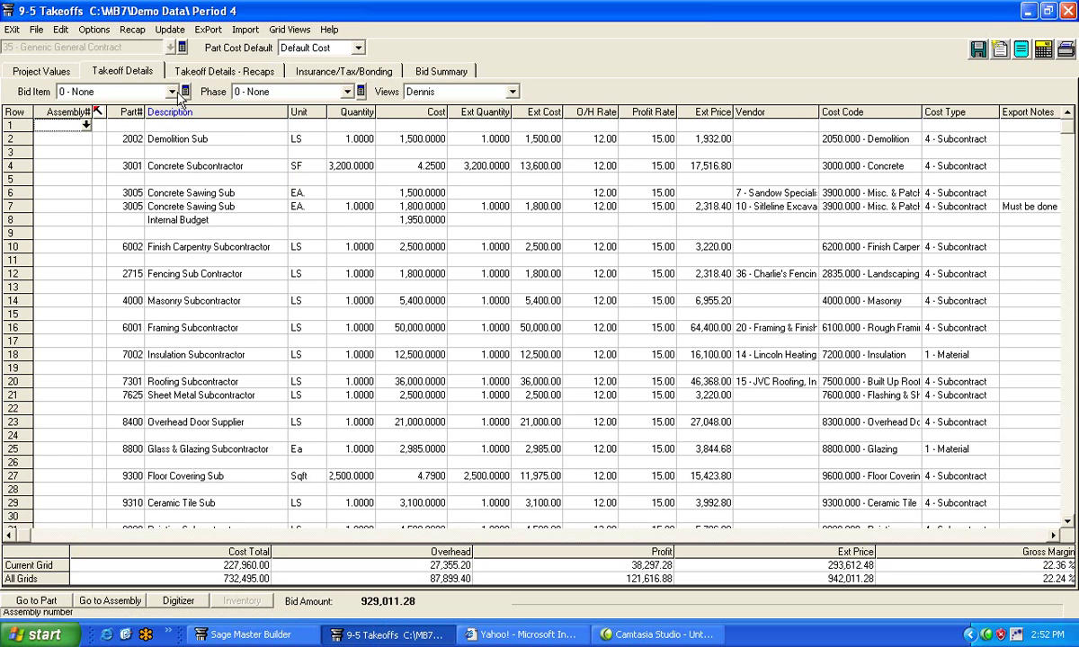
click(170, 92)
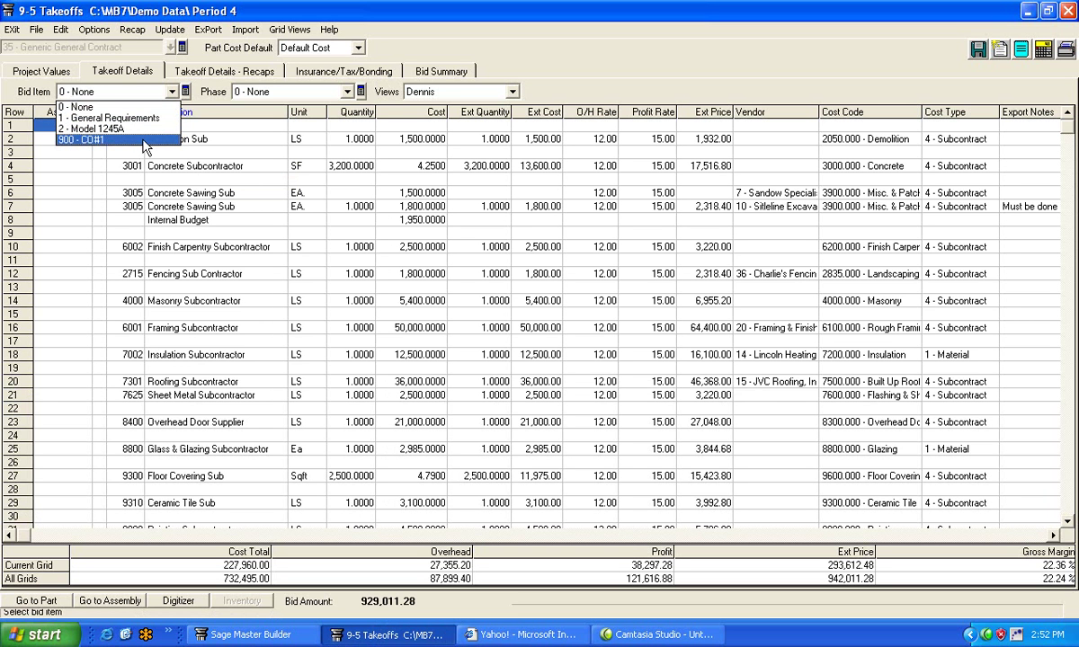
click(251, 93)
click(252, 93)
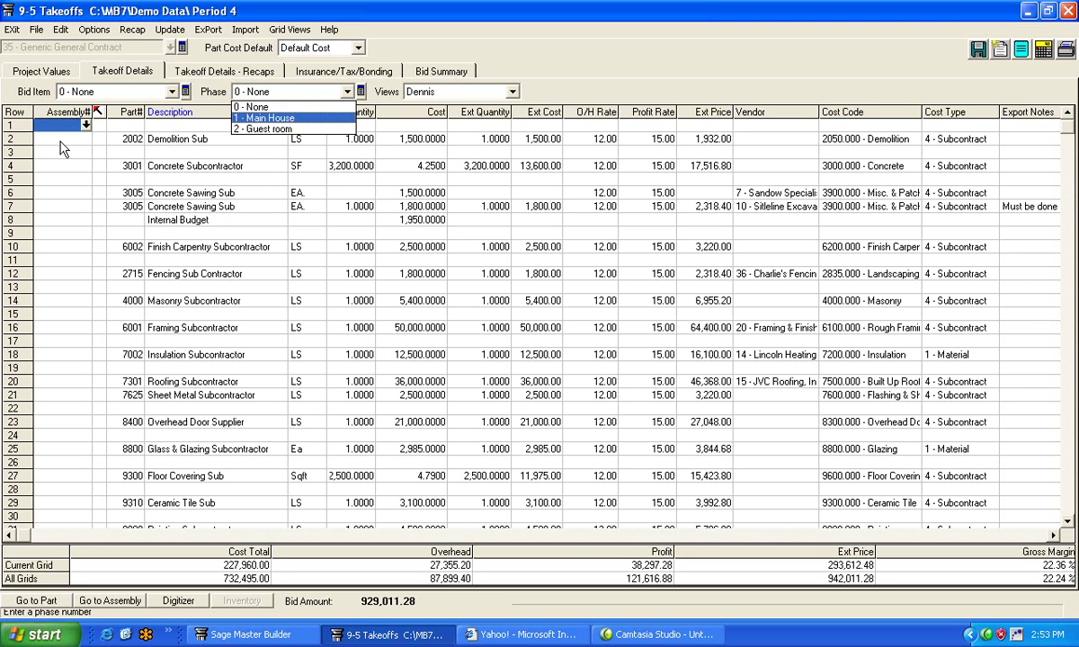
click(90, 125)
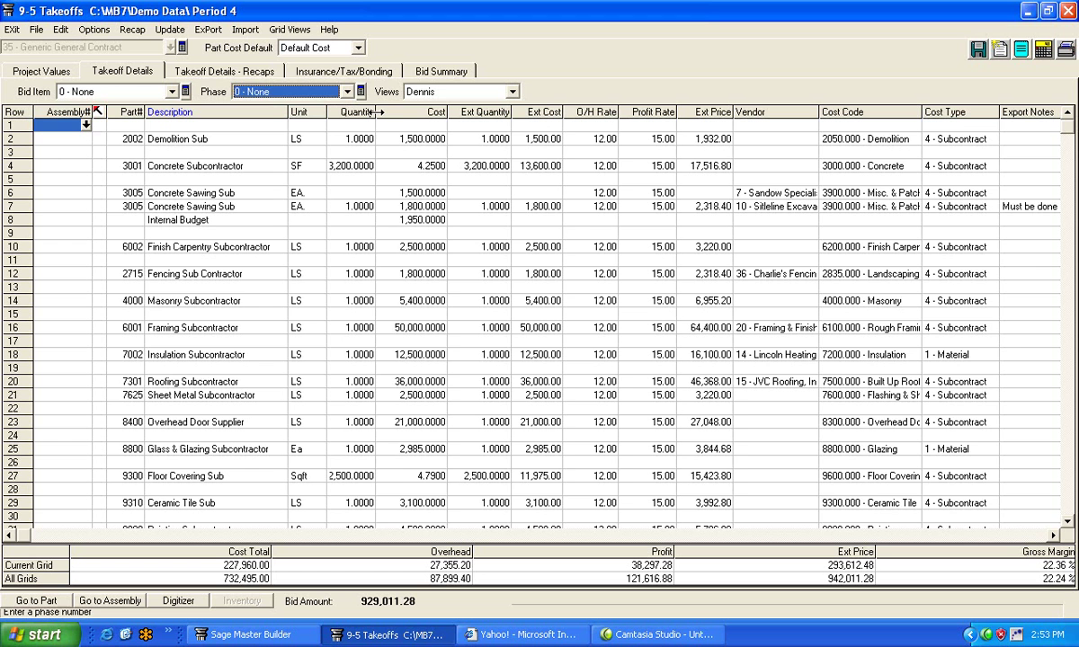
Widen the Quantity column and review the Concrete Sawing Sub rows 6 to 8, including row 7's vendor
drag(376, 114, 390, 114)
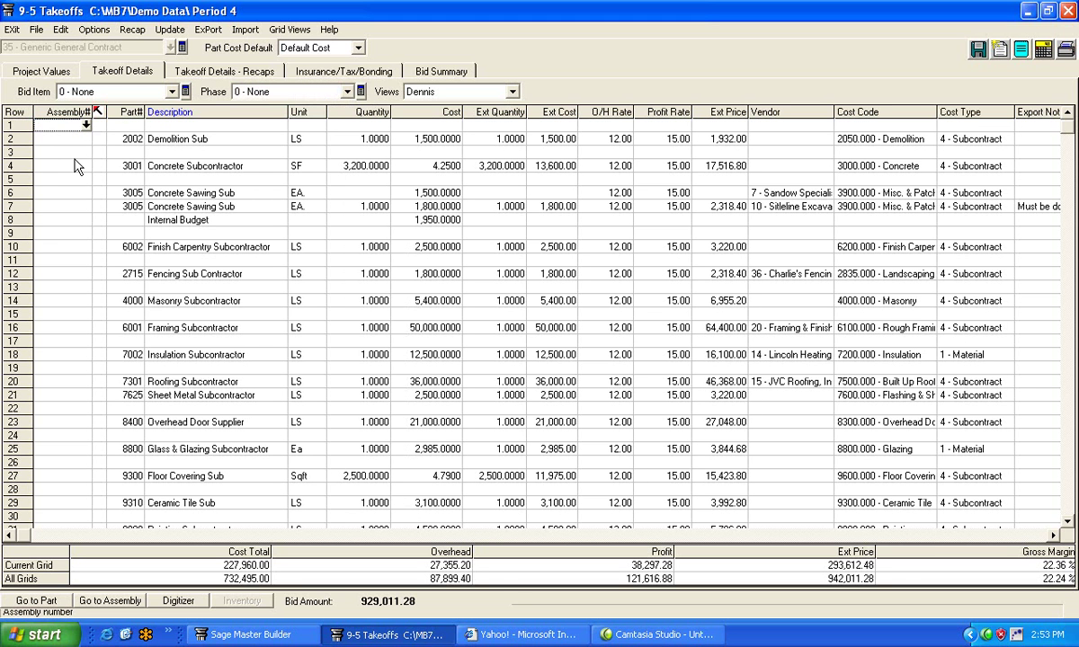
drag(23, 196, 24, 228)
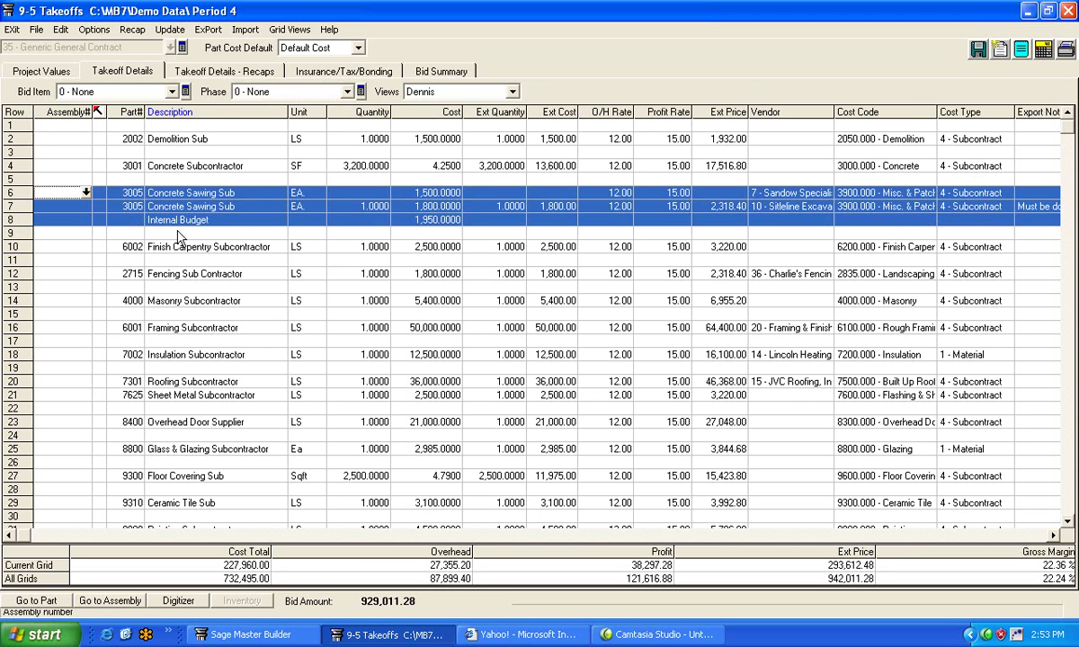
click(407, 222)
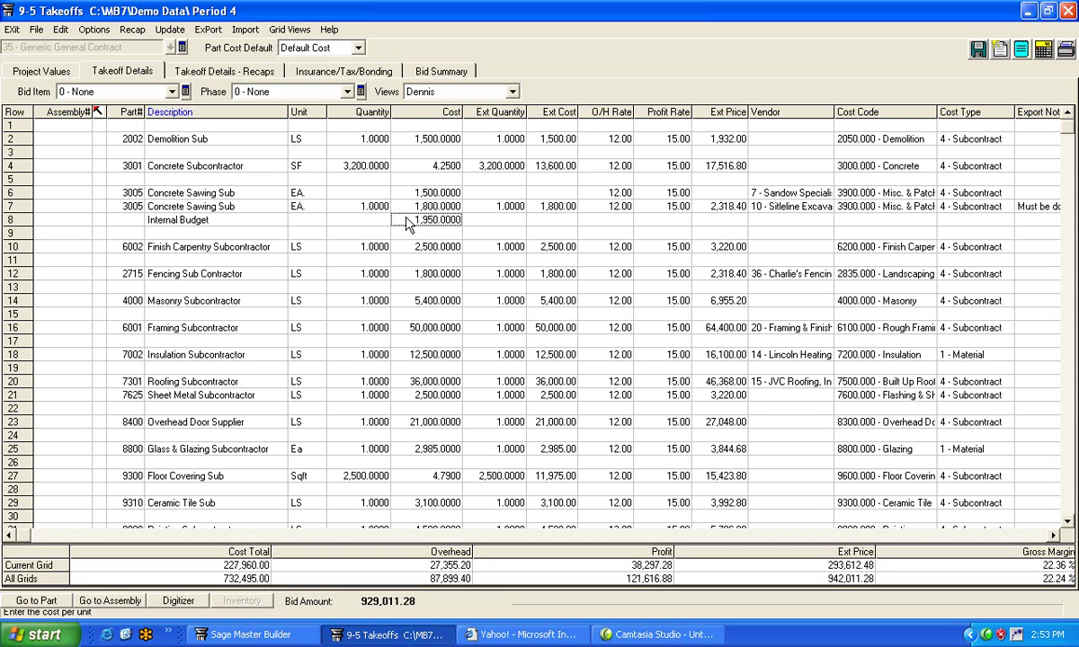
click(395, 192)
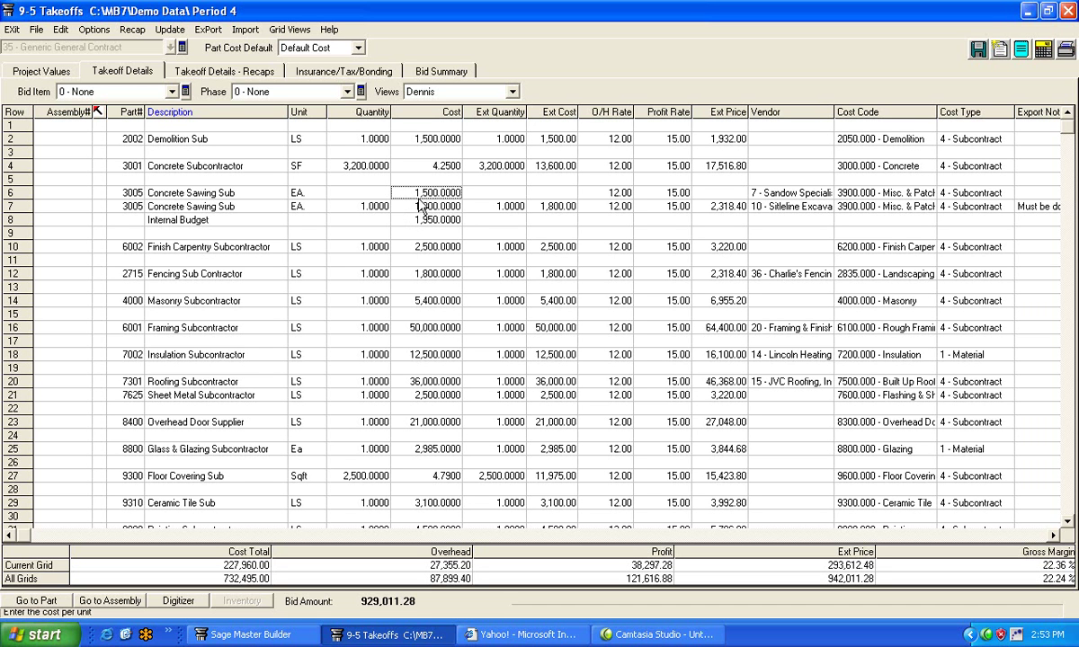
click(418, 207)
click(778, 208)
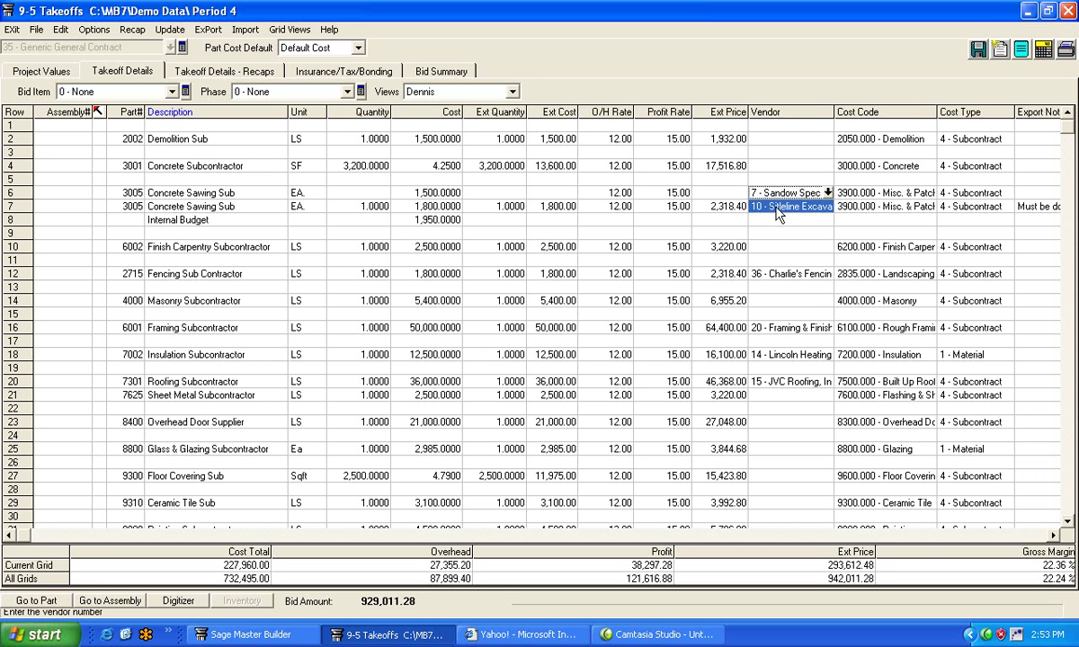
Enter a quantity of 1 for the Concrete Sawing Sub on row 6
click(352, 212)
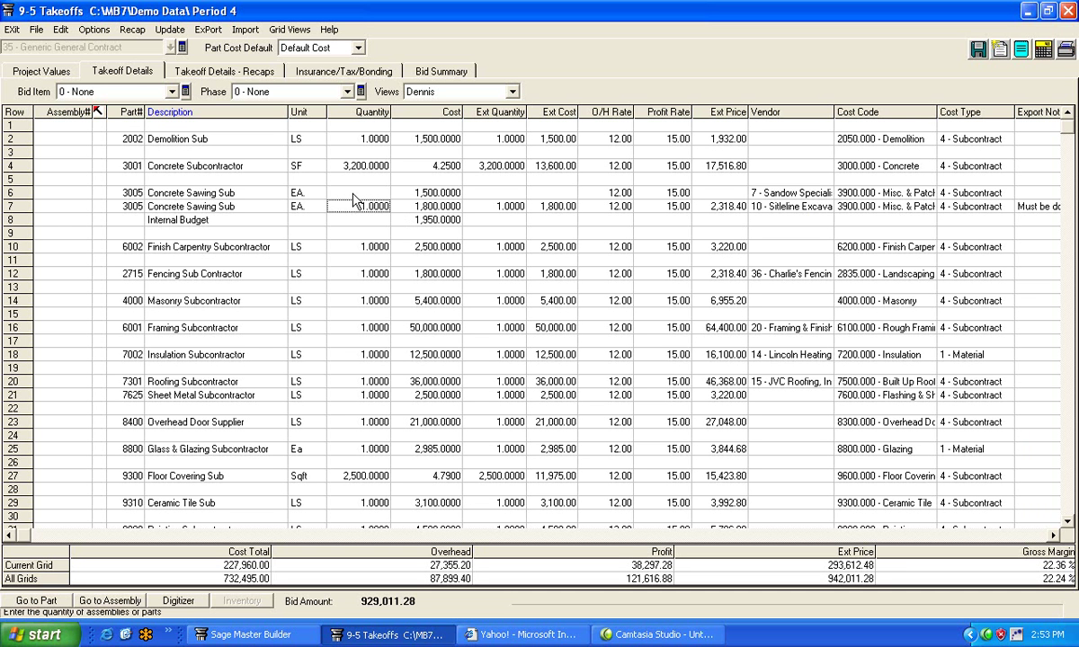
click(355, 196)
text(1)
key(Return)
click(209, 30)
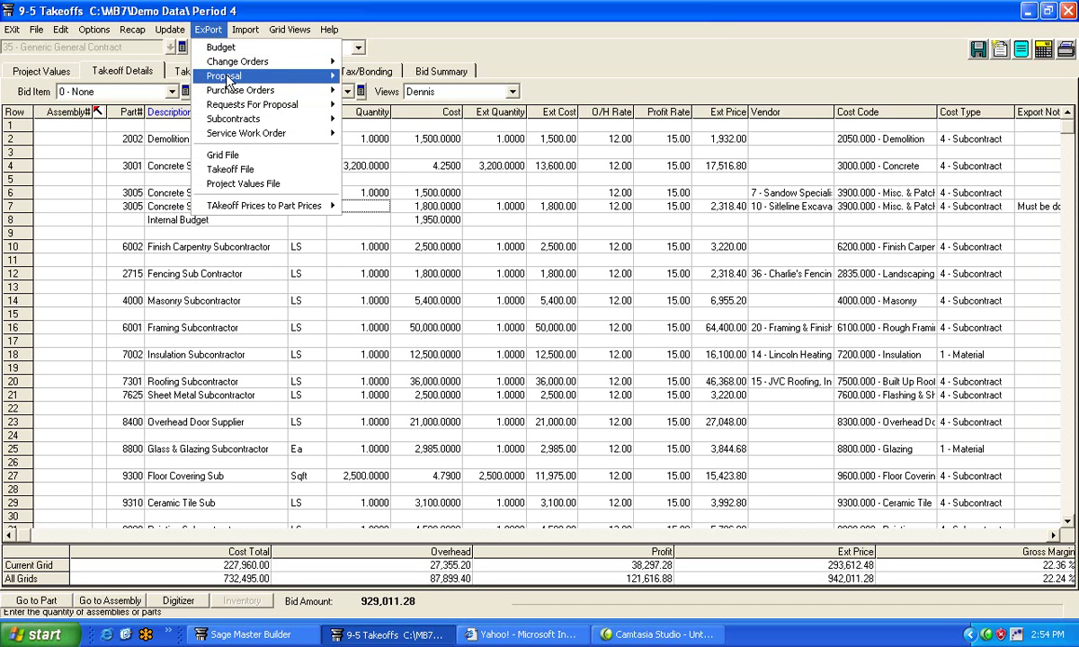
mouse_move(227, 78)
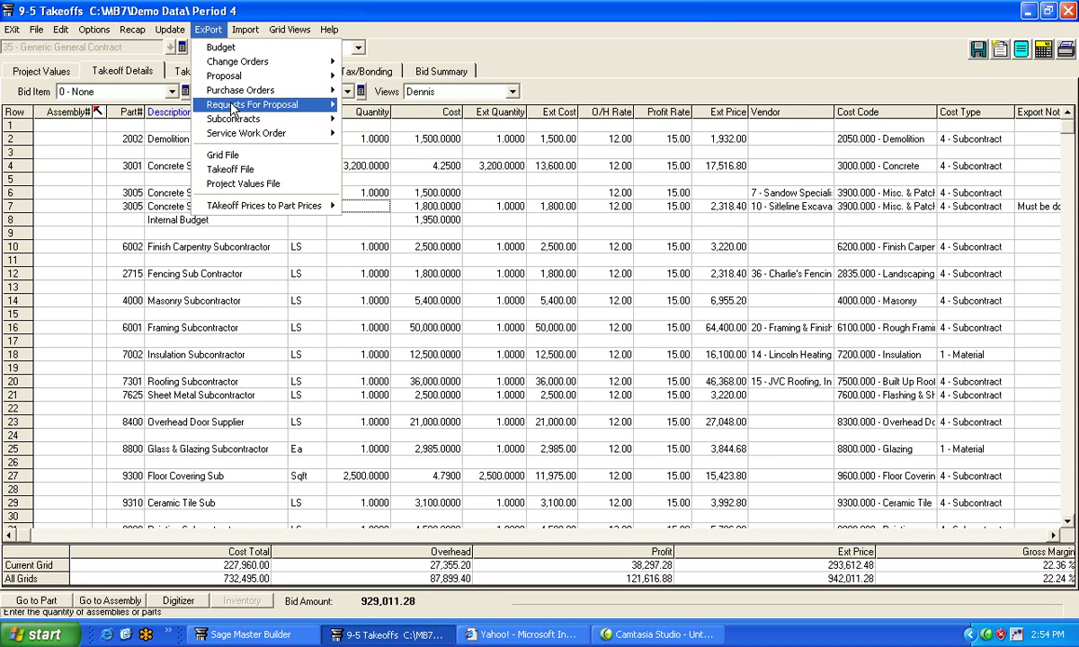
mouse_move(233, 124)
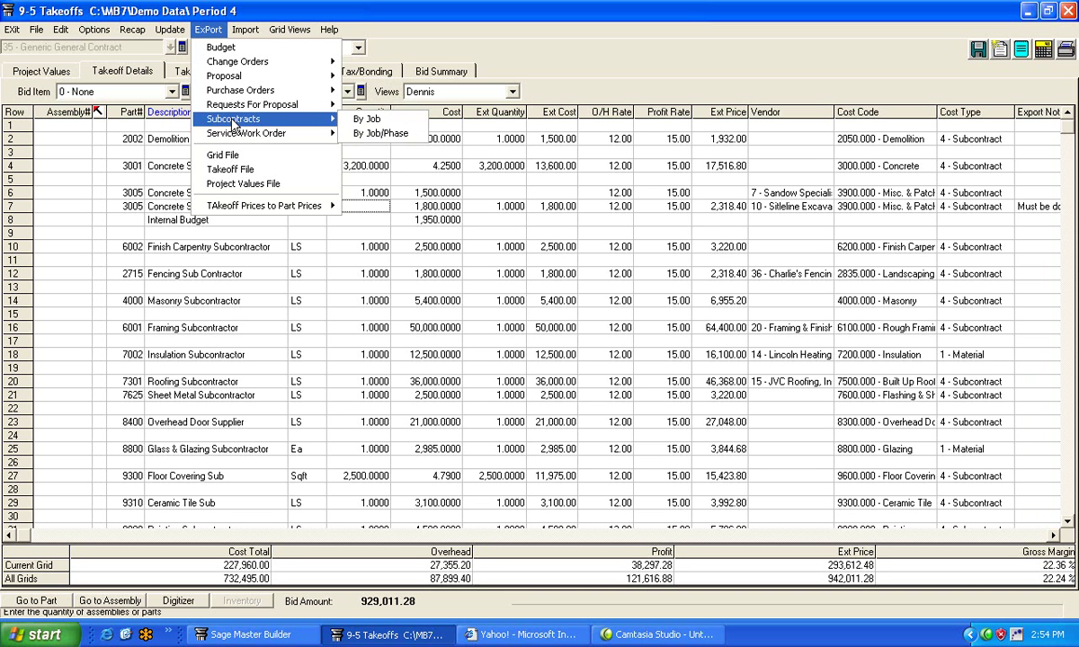
click(384, 18)
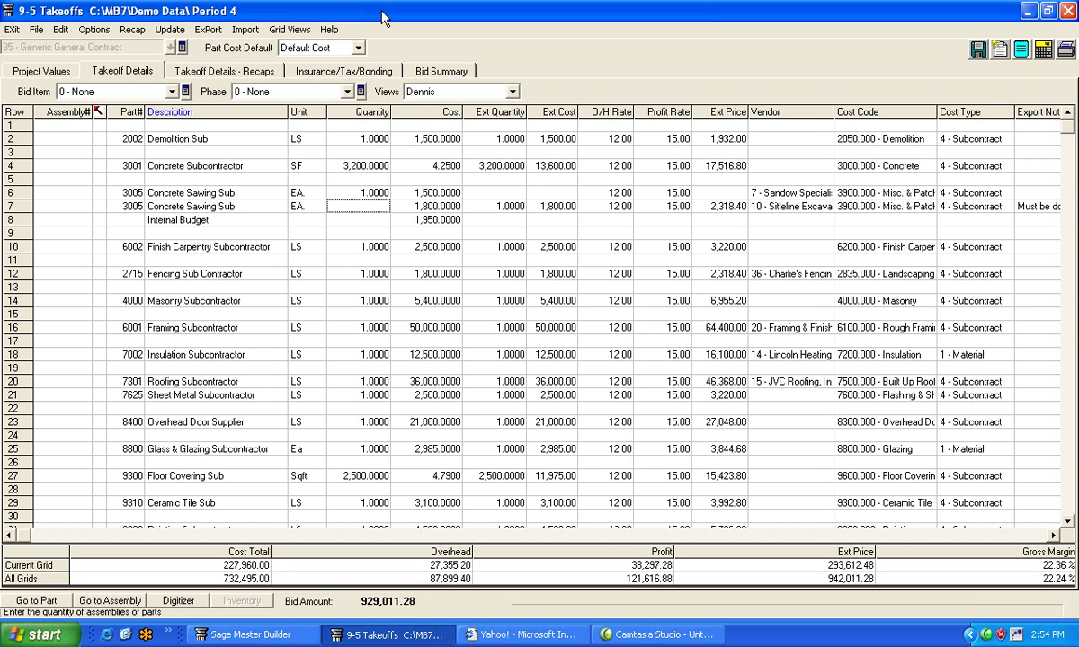
View the bid items and phases recaps, accepting percentage allocation of Item Zero costs
click(251, 74)
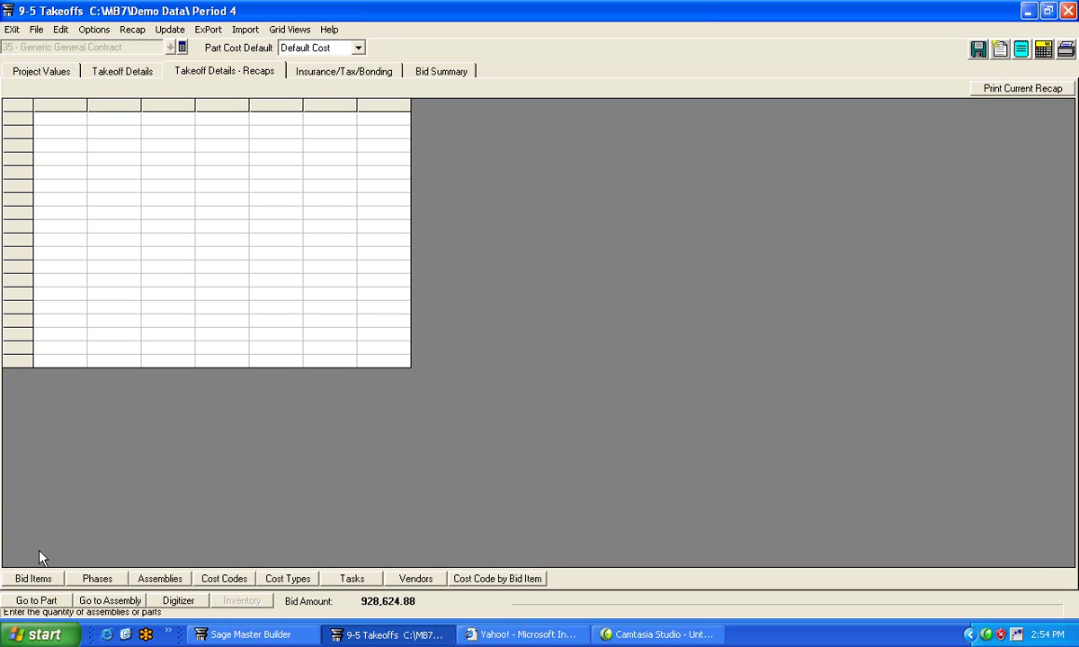
click(35, 579)
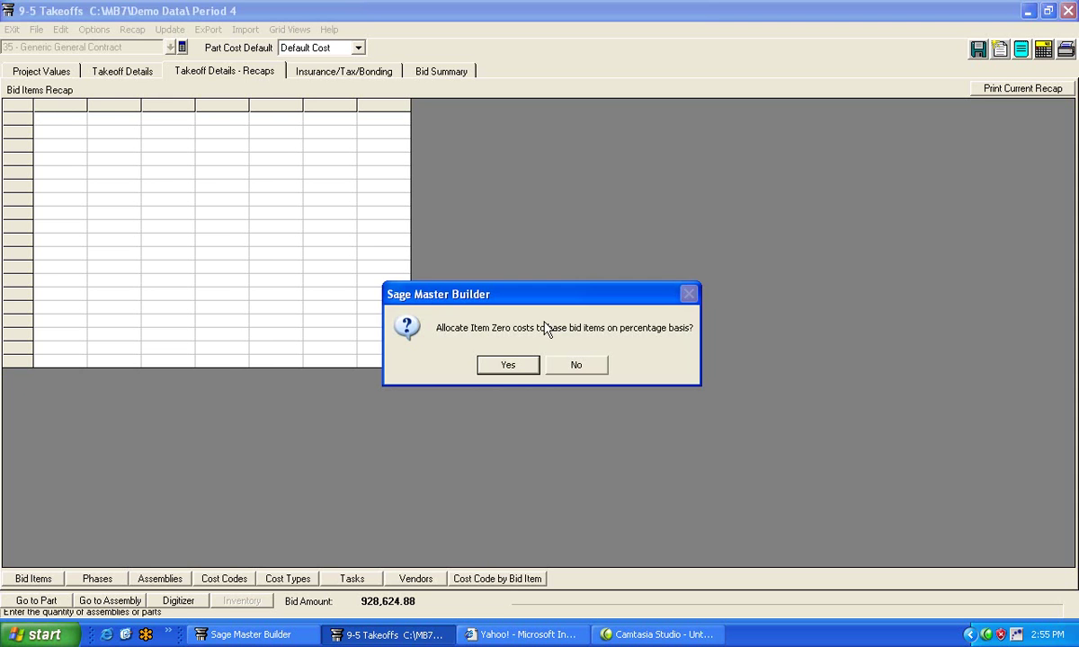
click(509, 366)
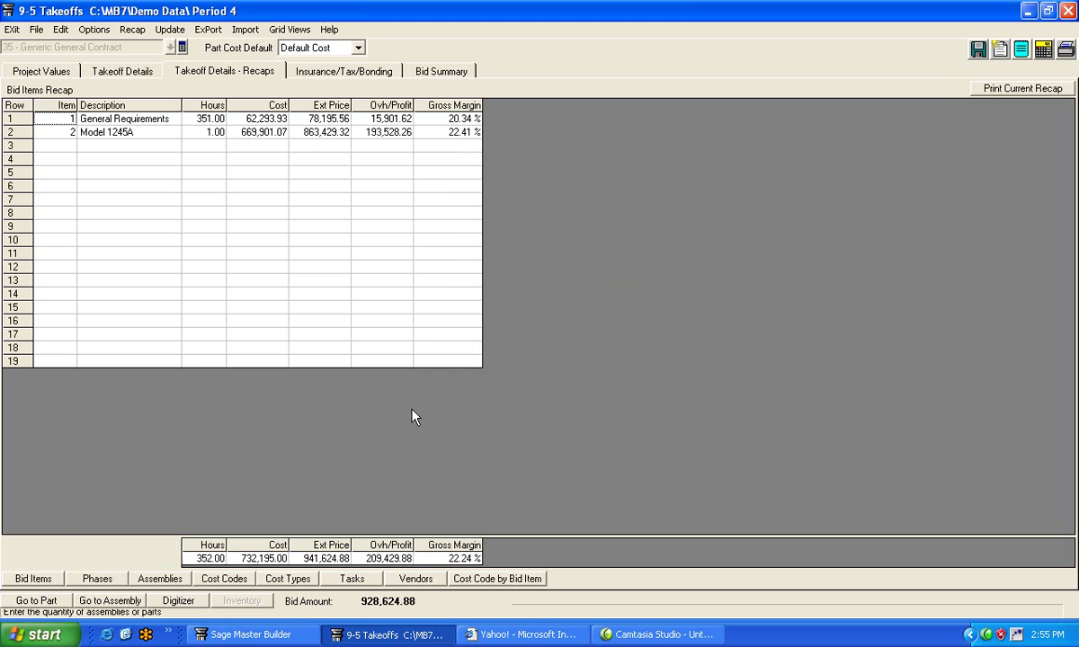
click(112, 579)
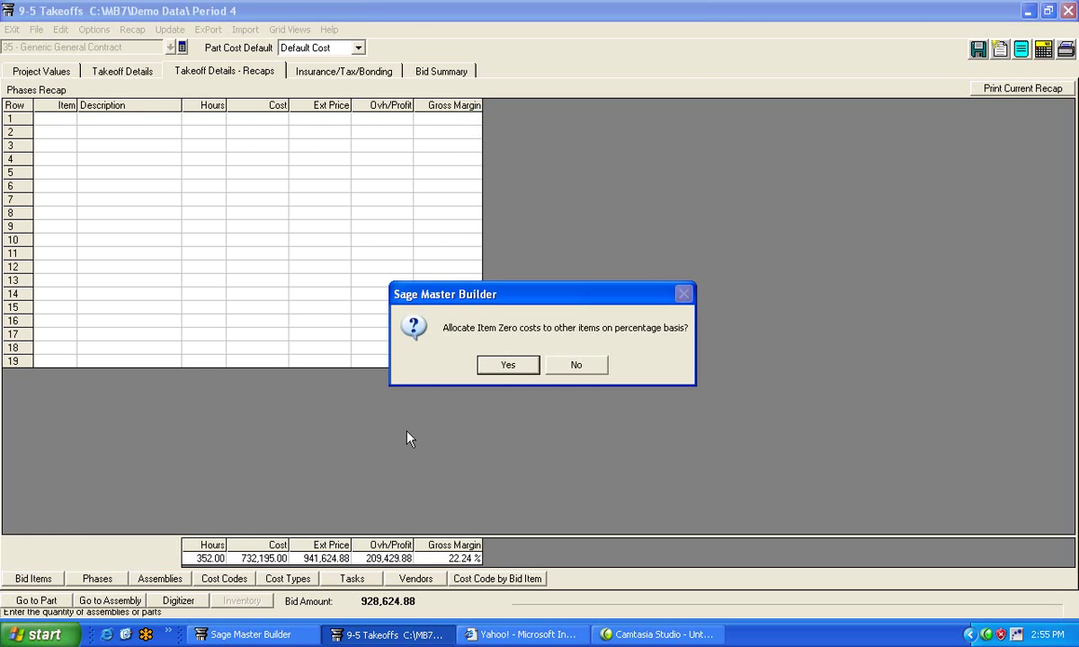
click(506, 366)
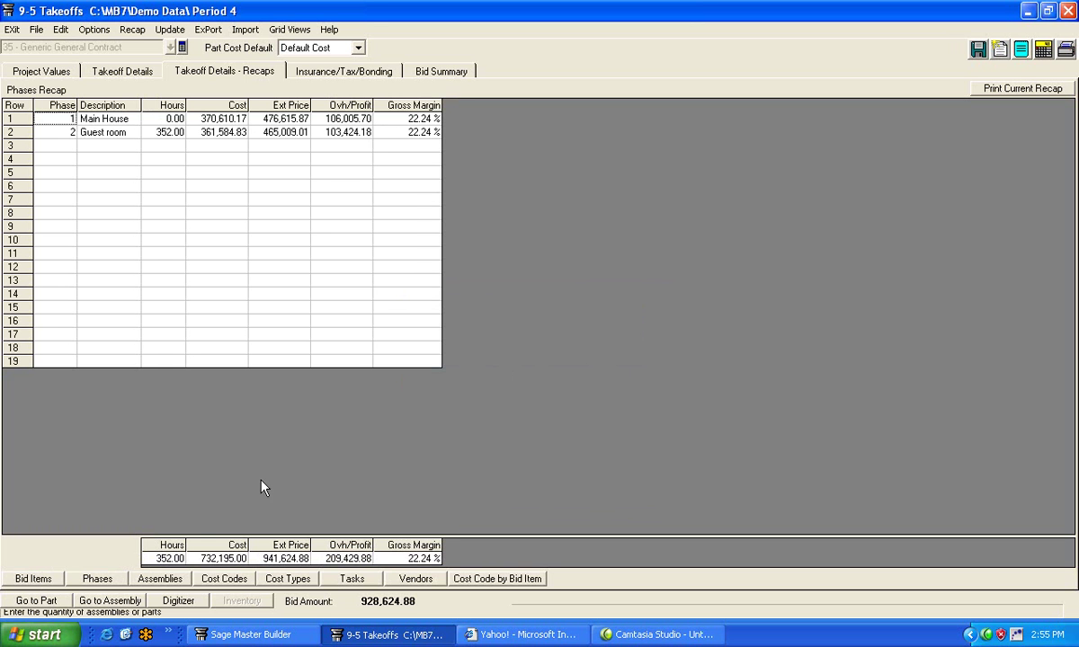
View the cost codes and vendors recaps, selecting the Framing & Finish vendor, then return to Takeoff Details
click(225, 579)
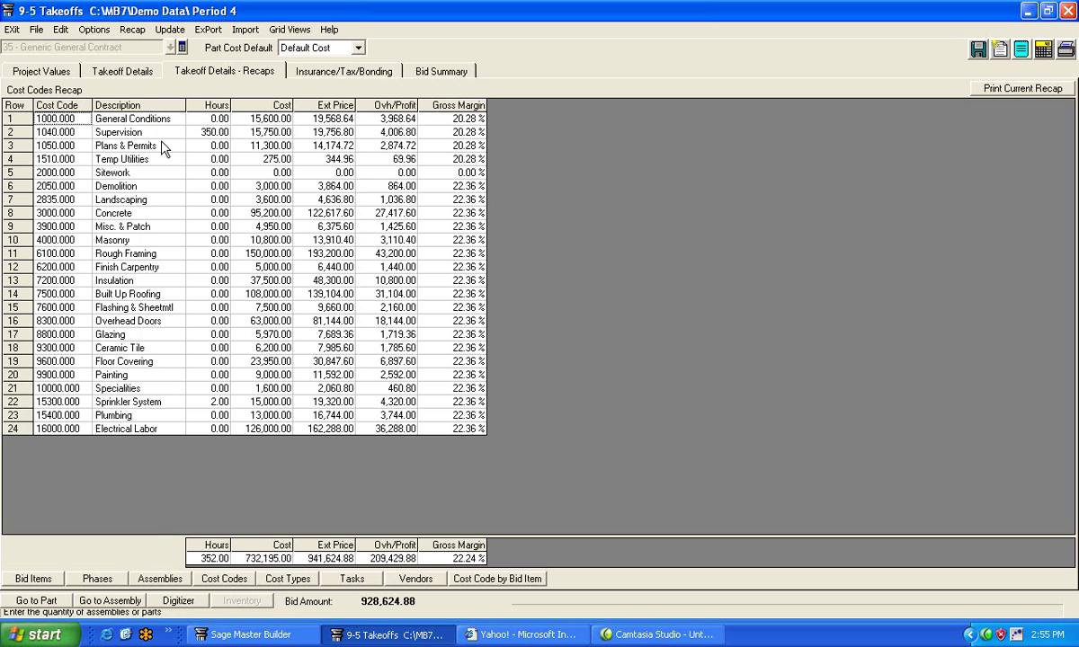
click(411, 581)
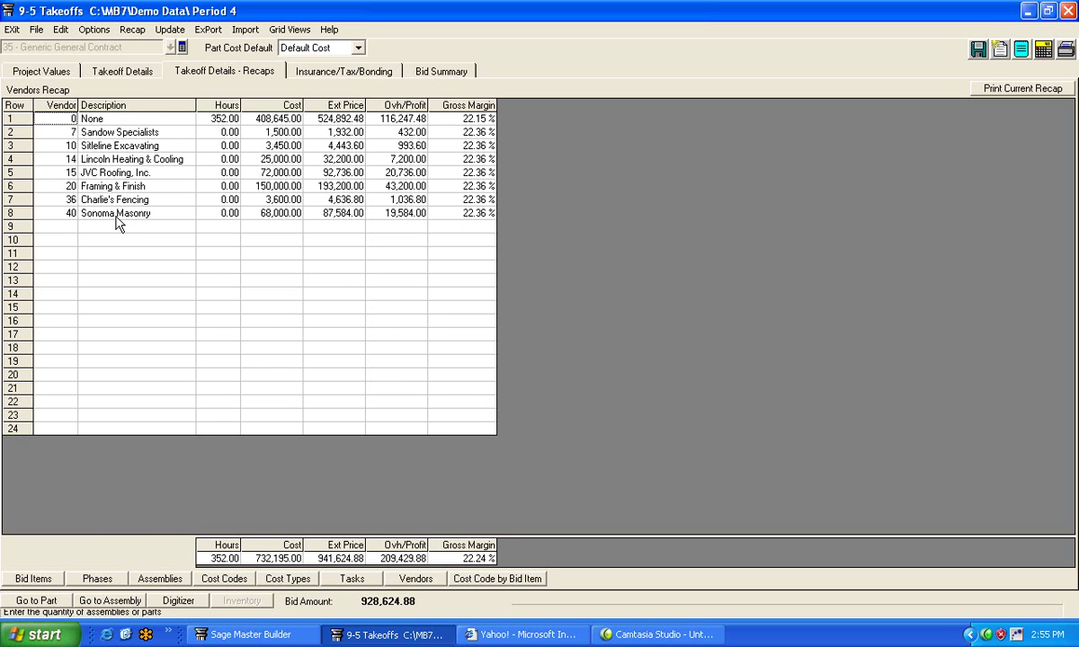
click(17, 186)
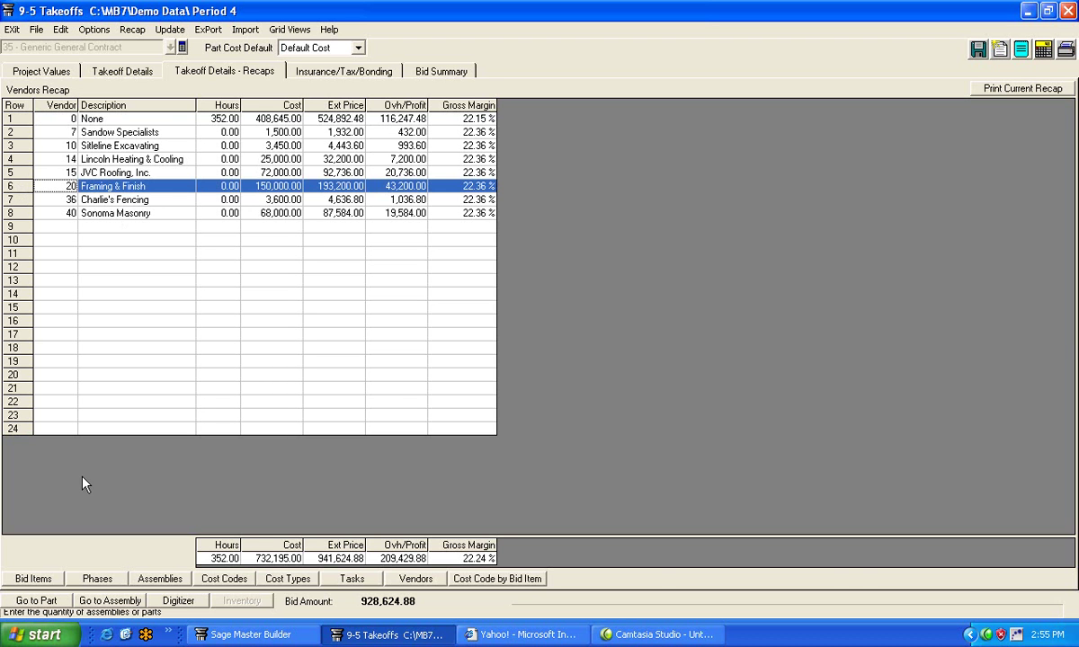
click(118, 78)
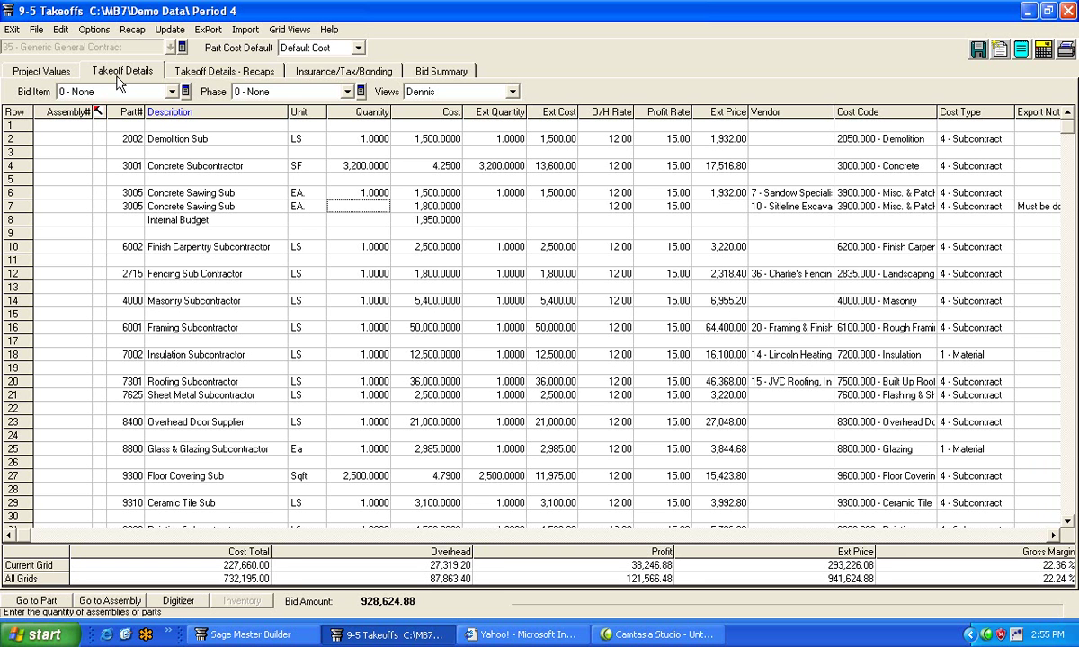
Untick Assembly# in the Show/Hide Columns grid view settings and apply the change
right_click(558, 115)
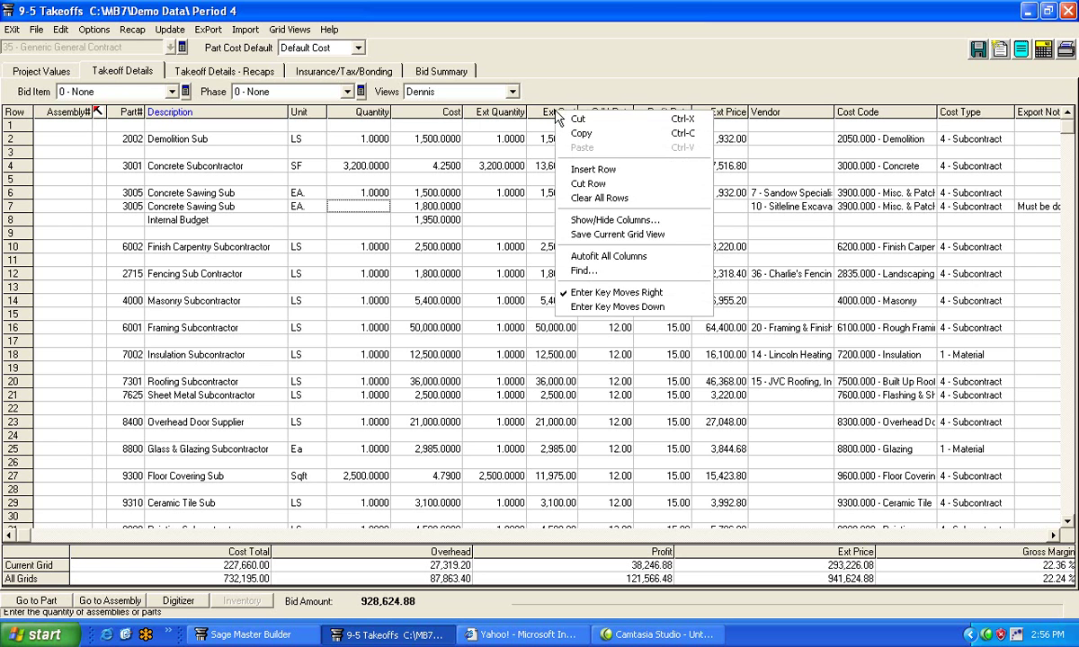
click(615, 220)
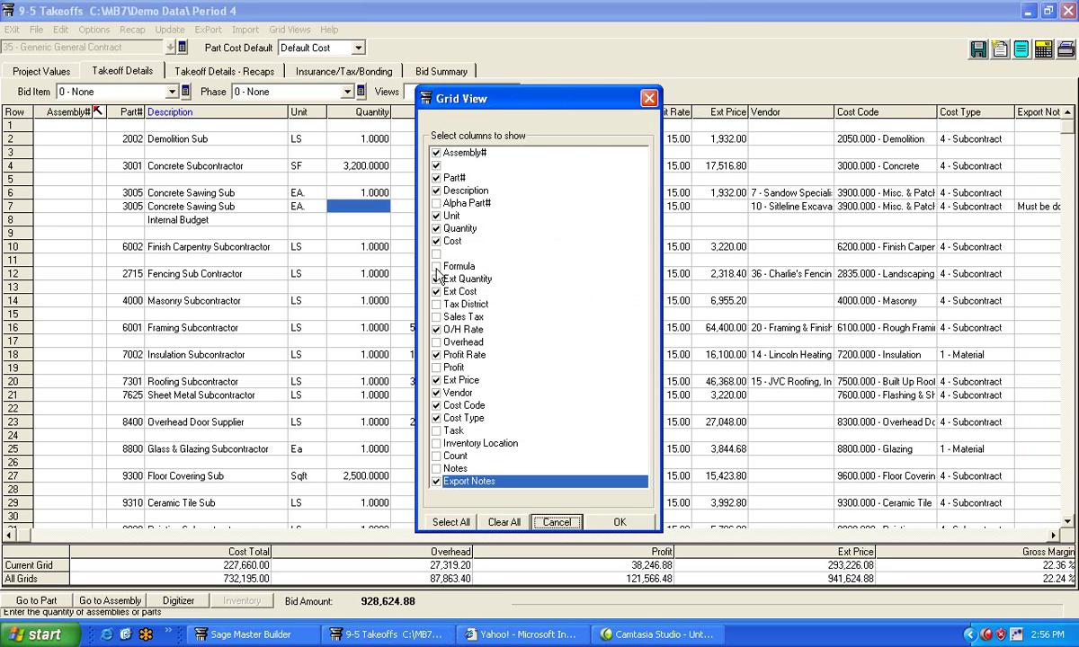
click(619, 523)
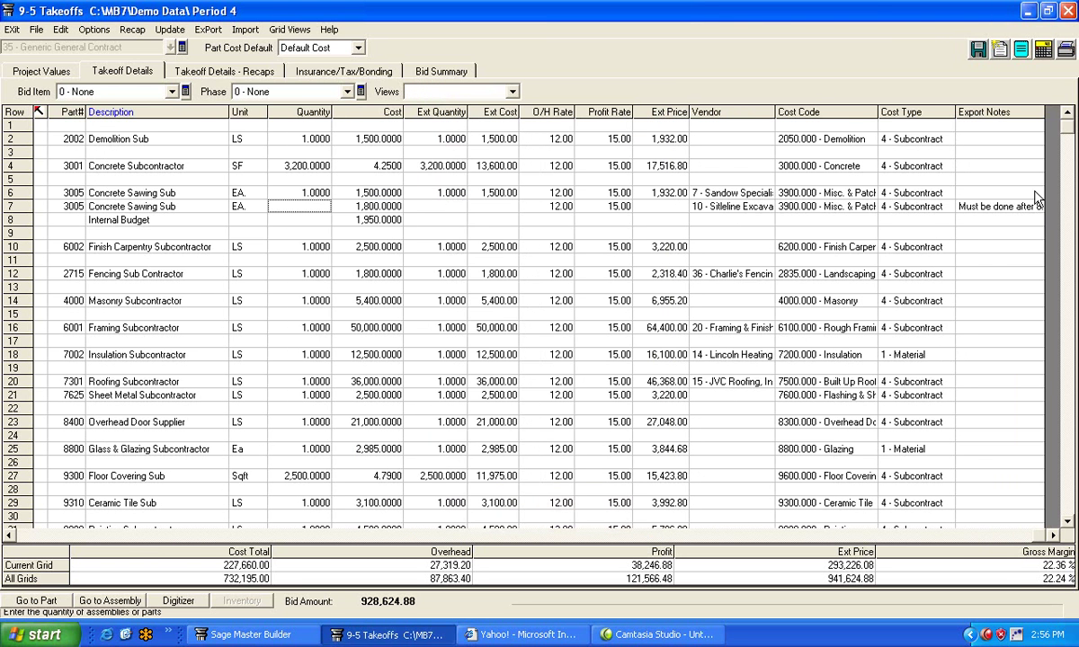
double_click(935, 206)
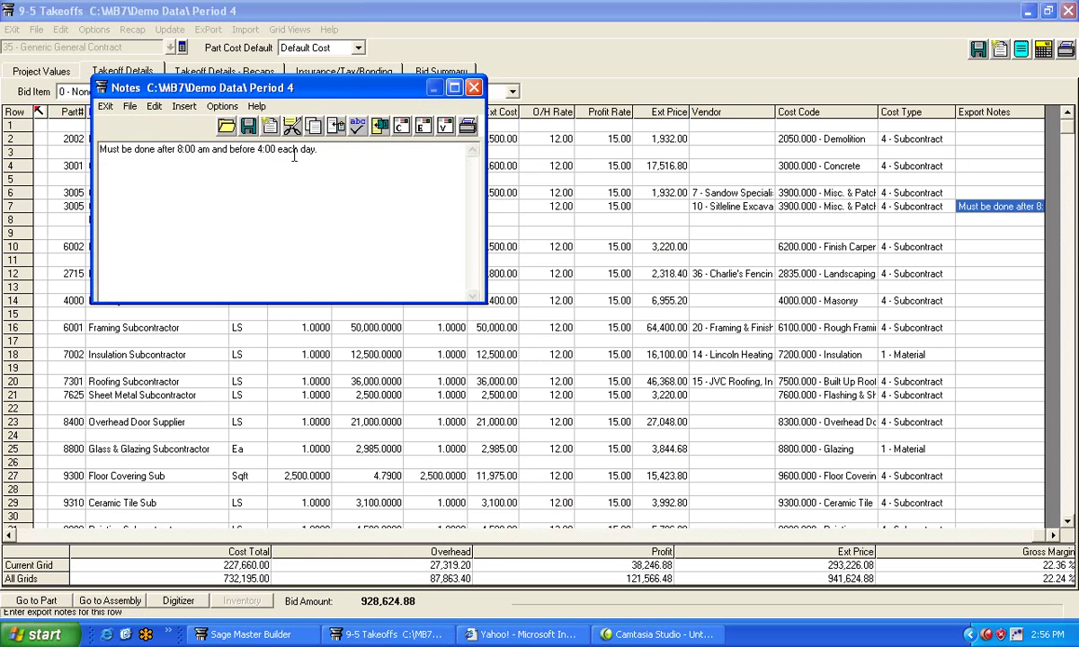
drag(293, 149, 100, 142)
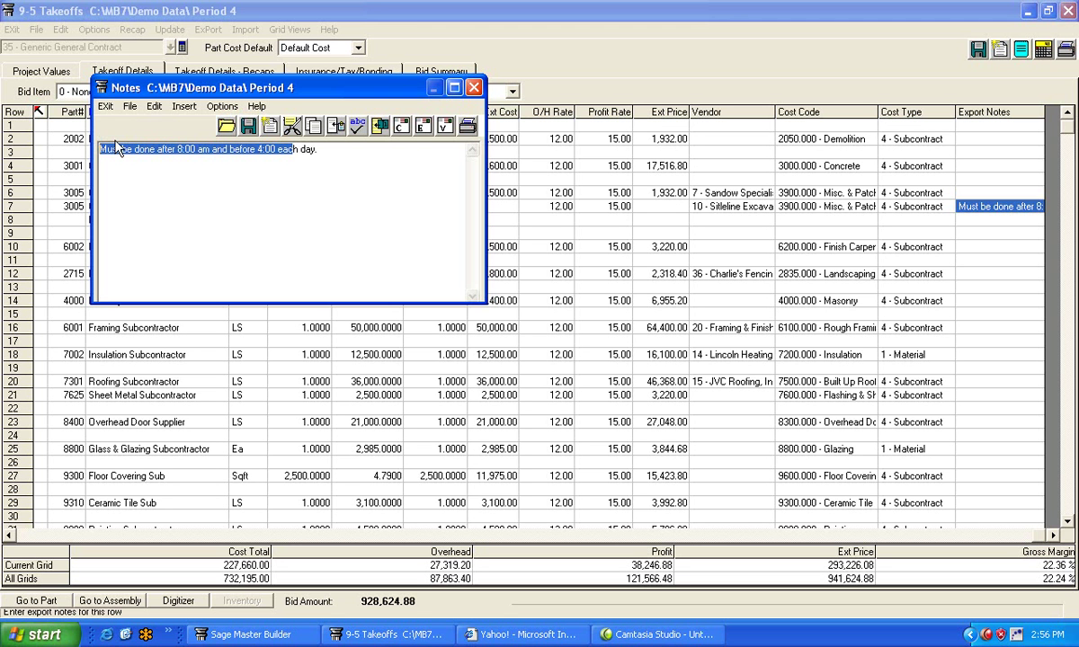
Close the Notes window and reveal the ExPort > Proposal > Subcontracts By Job and By Job/Phase options
click(474, 87)
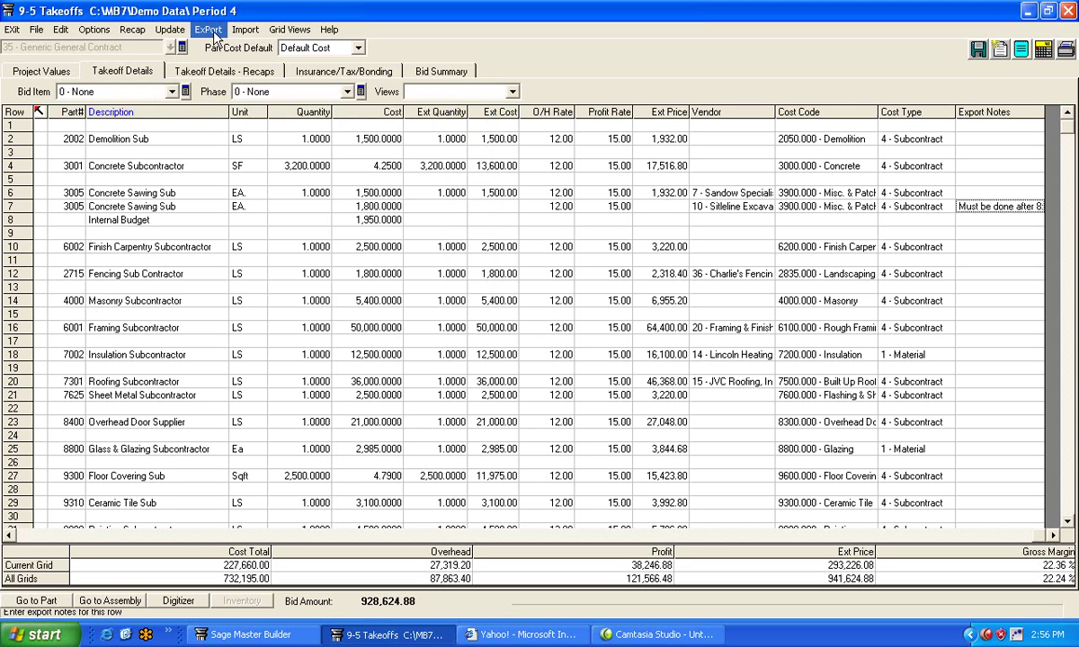
click(212, 36)
mouse_move(222, 86)
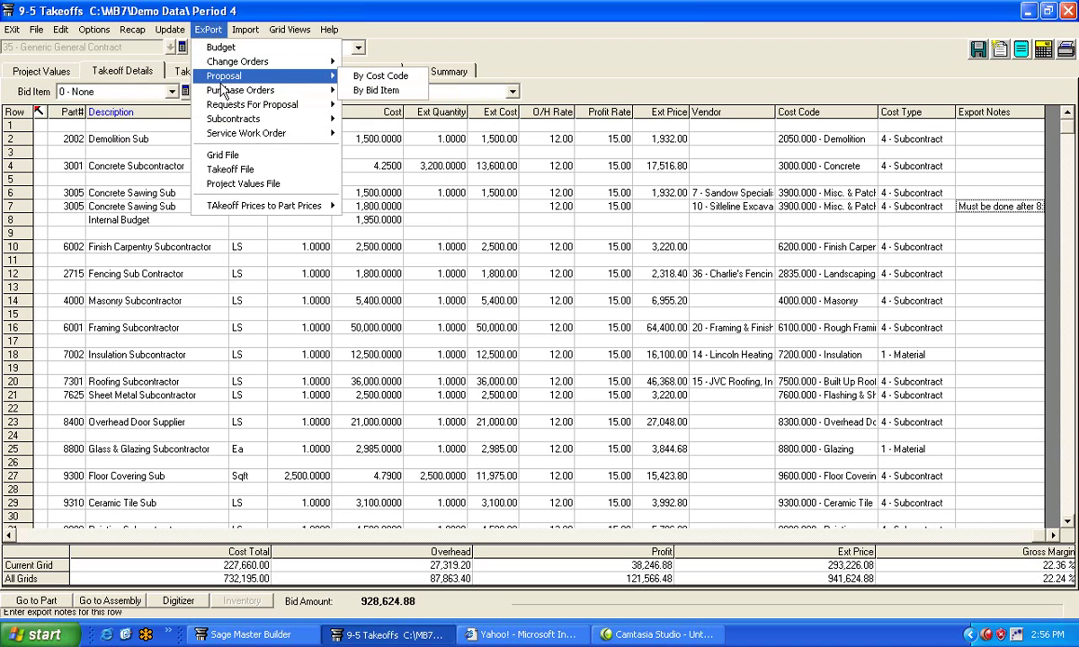
mouse_move(233, 123)
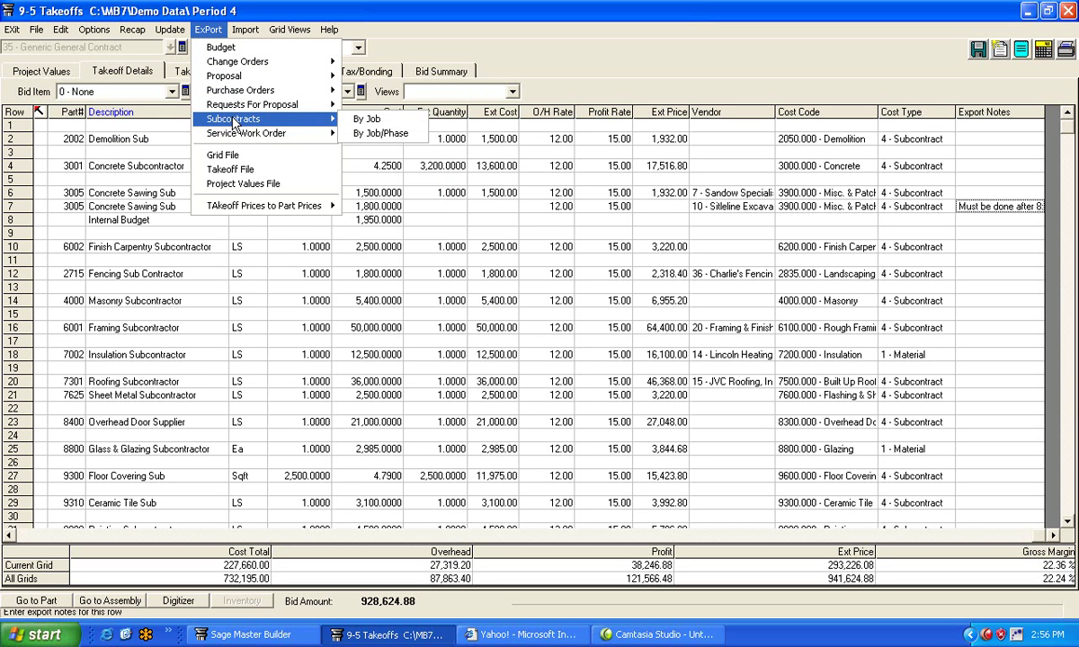